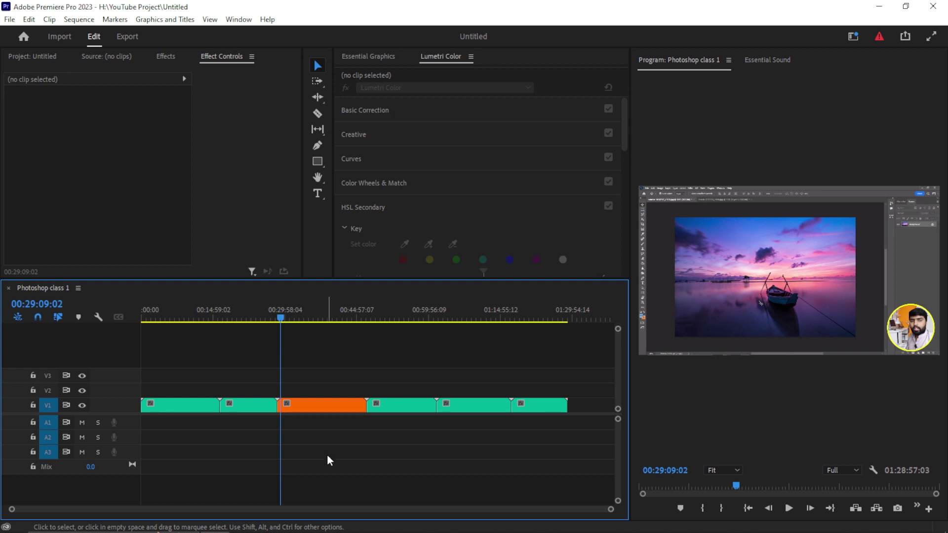
Enable Scale keyframing on the orange photoshop class 2.mp4 clip at 00:32:06:23, keeping Scale at 100.
left_click(307, 406)
type("6")
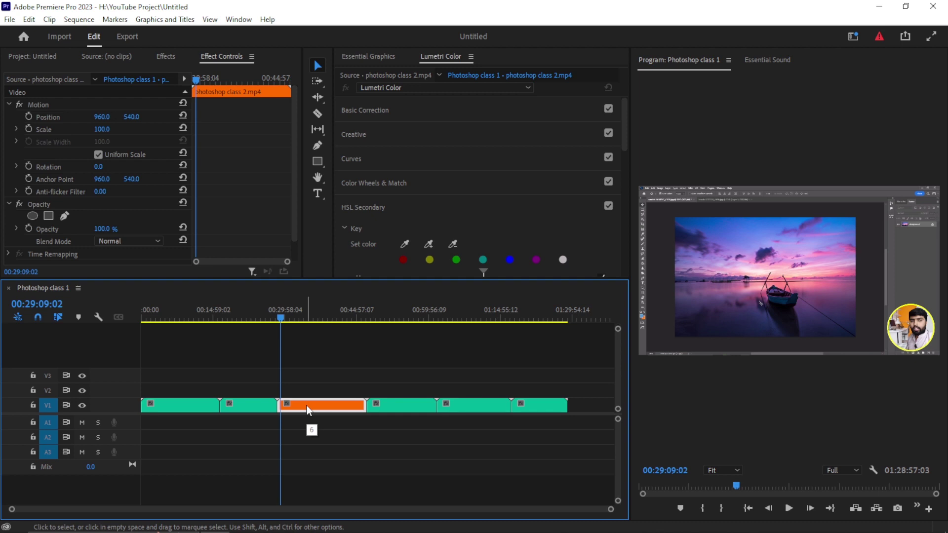
key("Return")
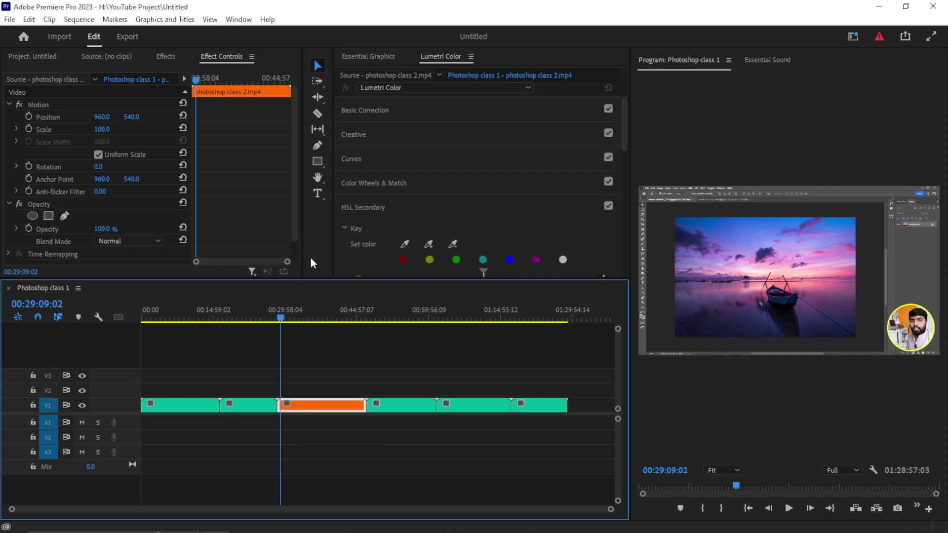
left_click_drag(282, 318, 295, 320)
left_click(28, 129)
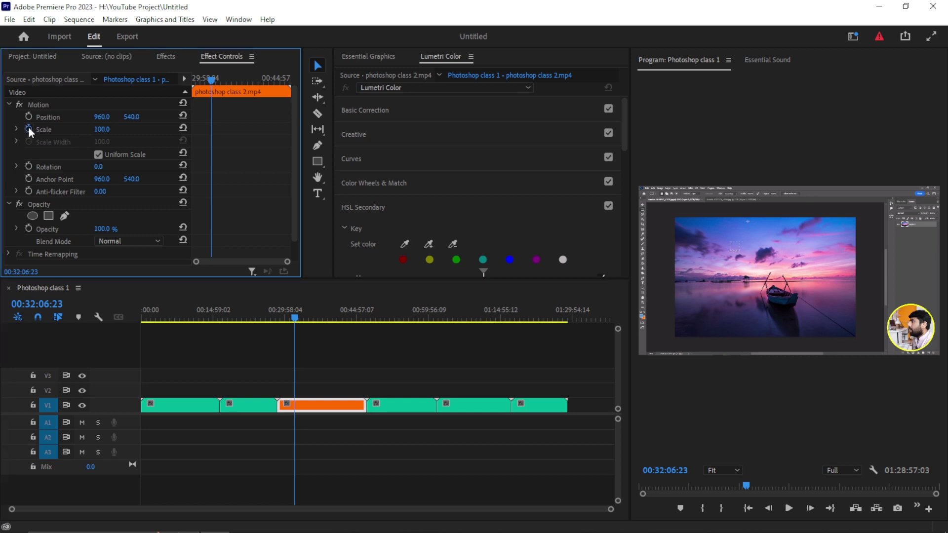
Add a second Scale keyframe of 130 and shift the two keyframes to the clip's start and end.
left_click_drag(213, 81, 229, 81)
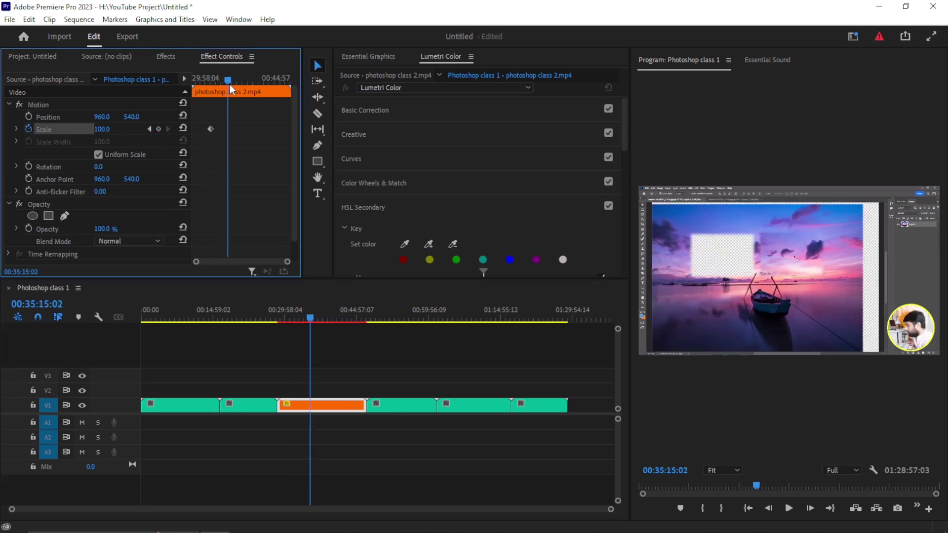
left_click_drag(102, 130, 110, 130)
left_click_drag(209, 128, 300, 127)
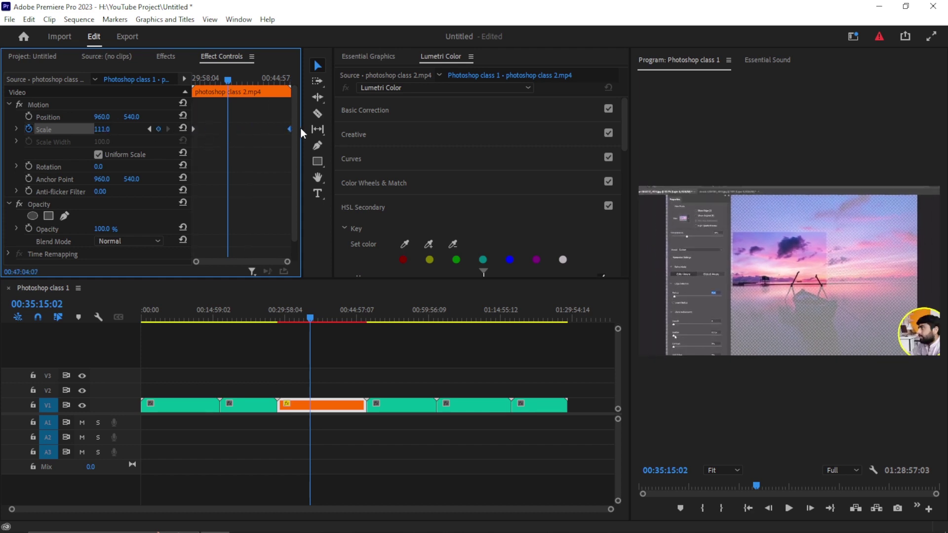
Go to the next Scale keyframe from the orange clip's start, and repeat the jump from about 00:31:52:03.
left_click(311, 316)
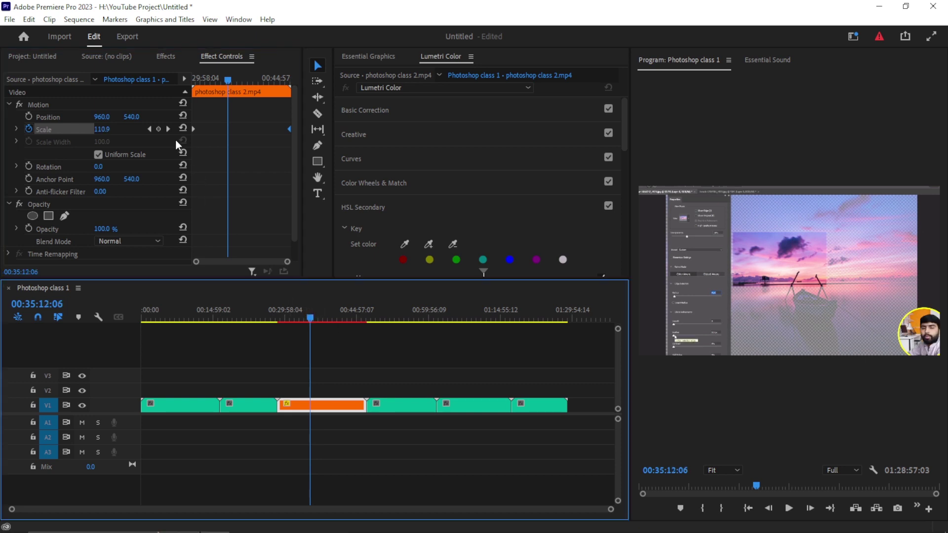
left_click_drag(227, 83, 186, 85)
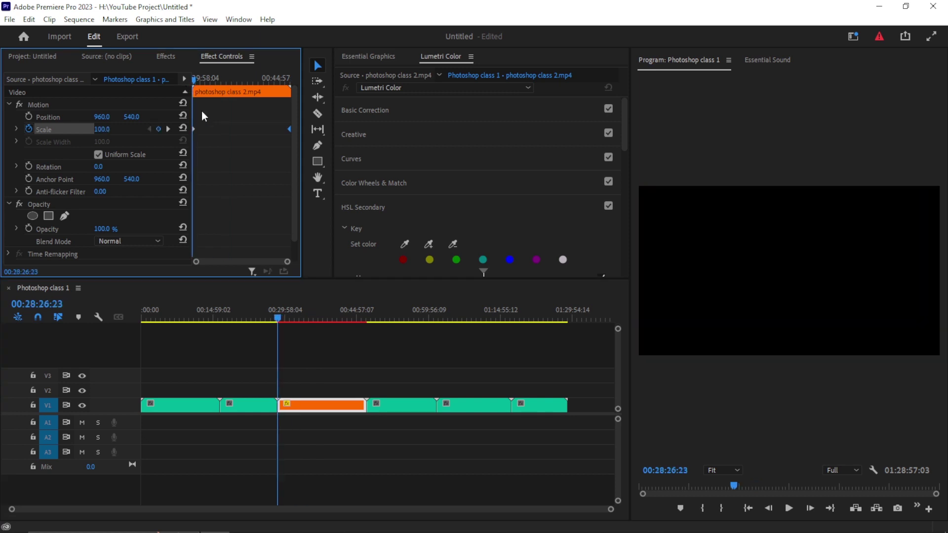
left_click(168, 129)
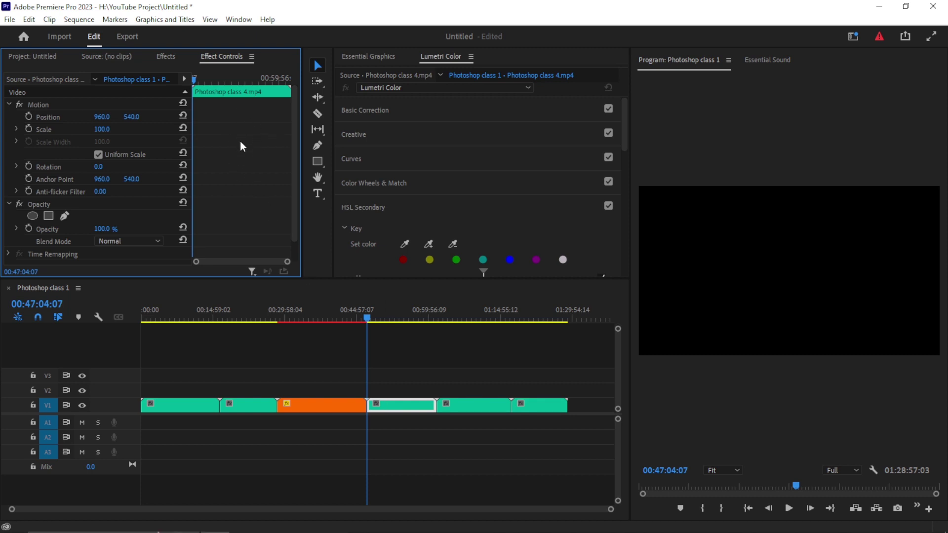
left_click_drag(366, 316, 295, 326)
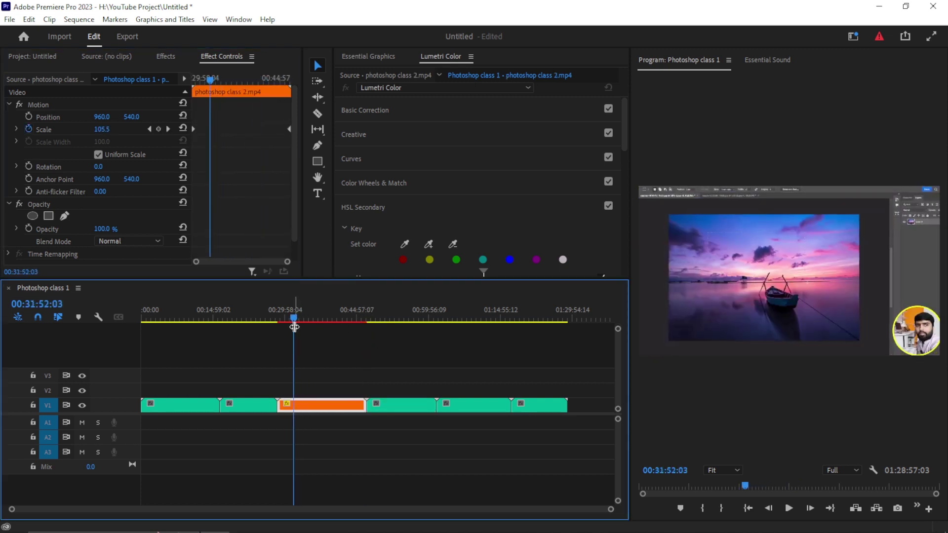
left_click(168, 129)
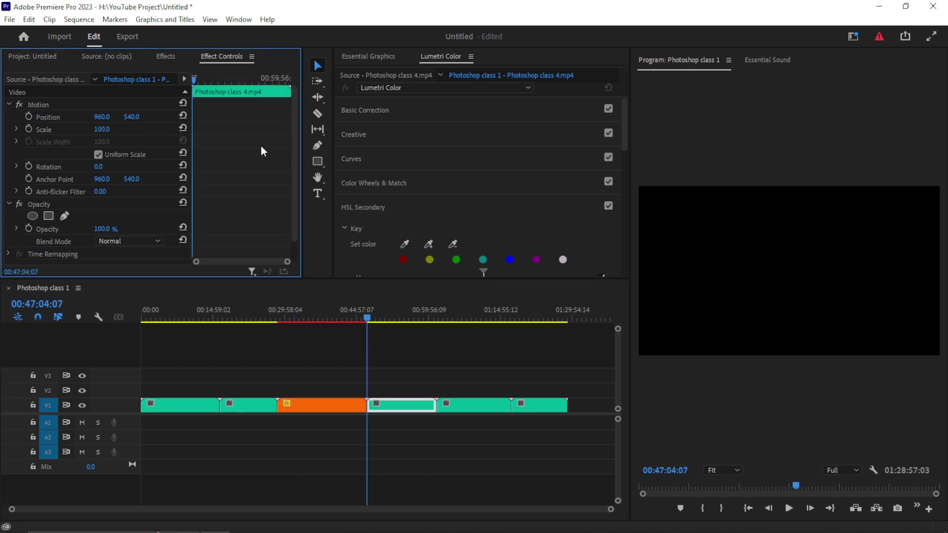
Turn off Selection Follows Playhead, test it by jumping to the orange clip's last Scale keyframe, and save the project.
left_click_drag(365, 319, 307, 318)
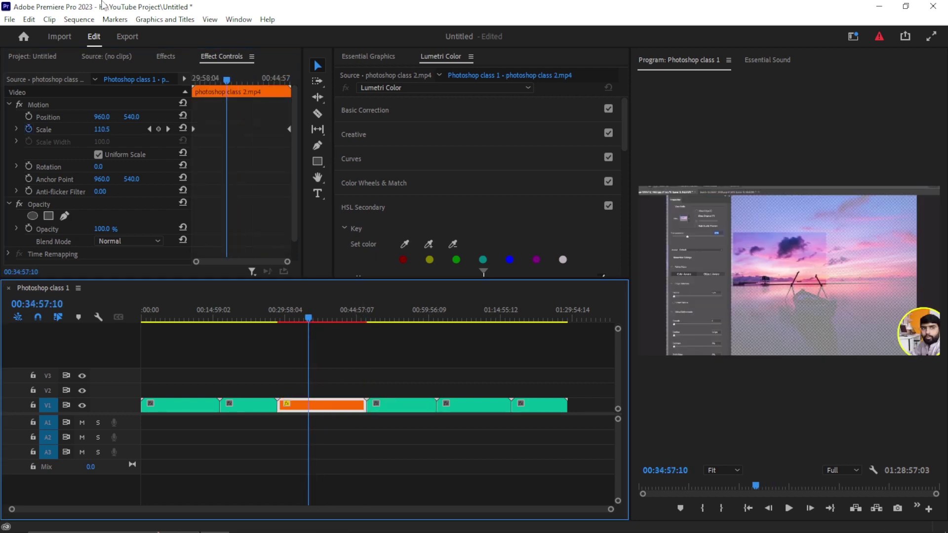
left_click(77, 20)
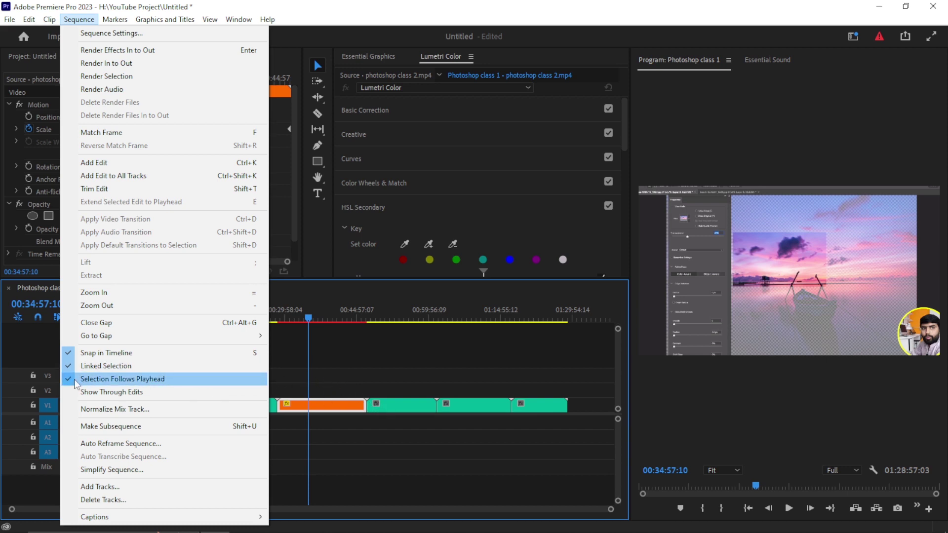
left_click(111, 380)
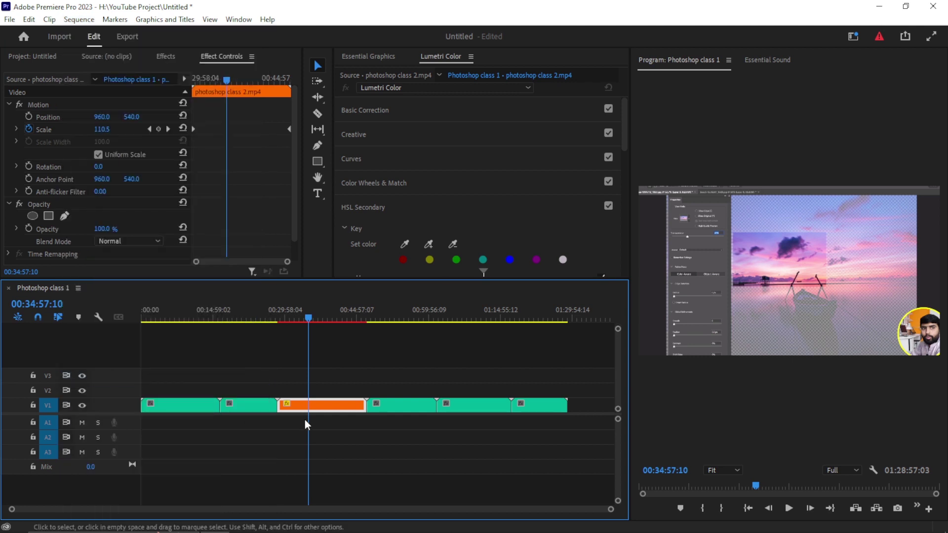
left_click(168, 130)
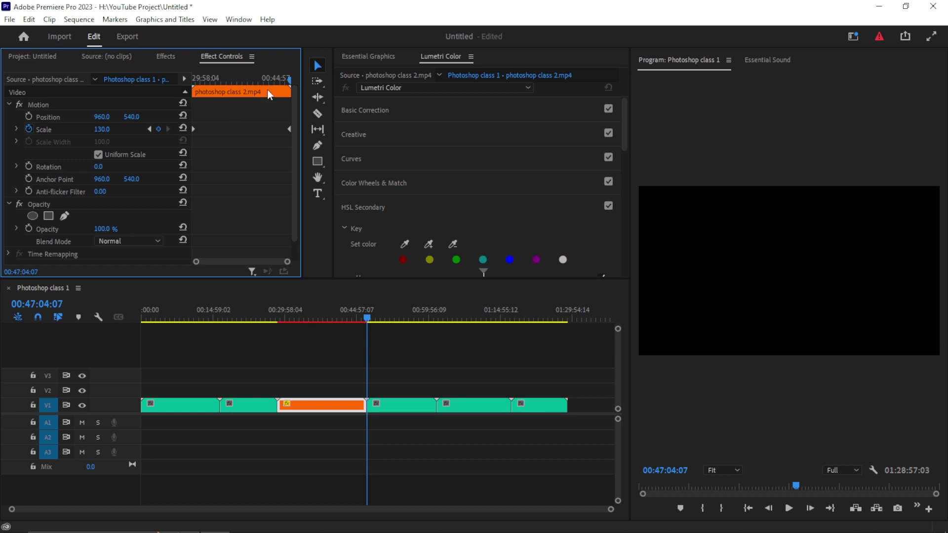
key("ctrl+s")
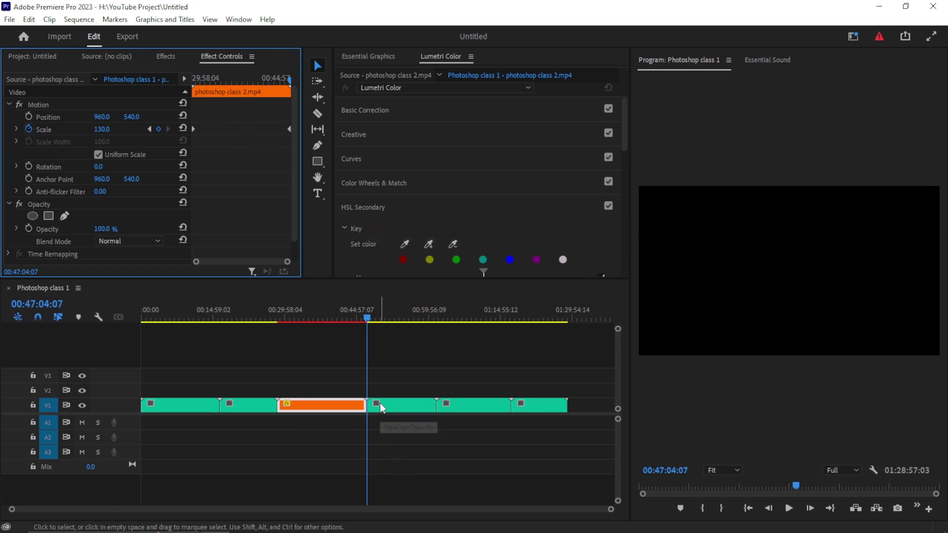
Find the Add or Remove Video Keyframe command in the keyboard shortcuts and assign Alt+K to it.
left_click(307, 406)
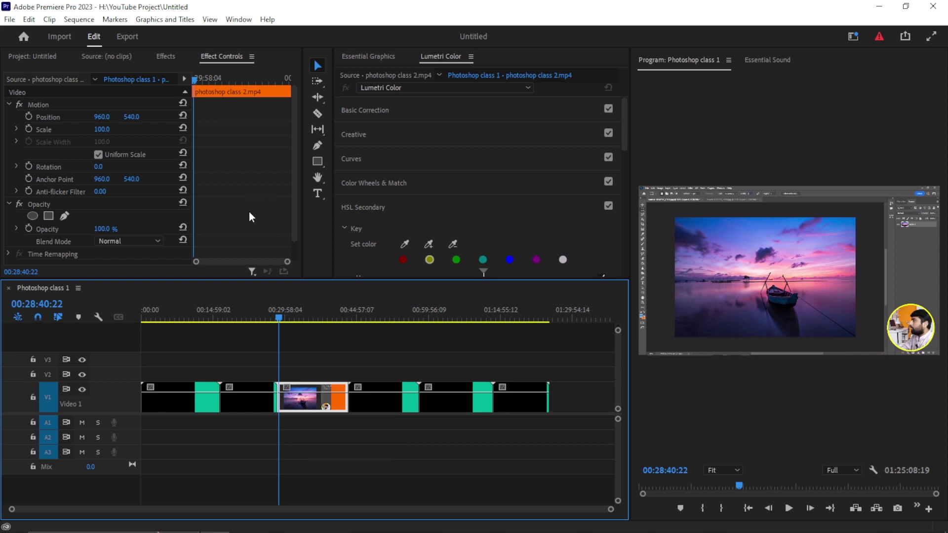
key("ctrl+alt+k")
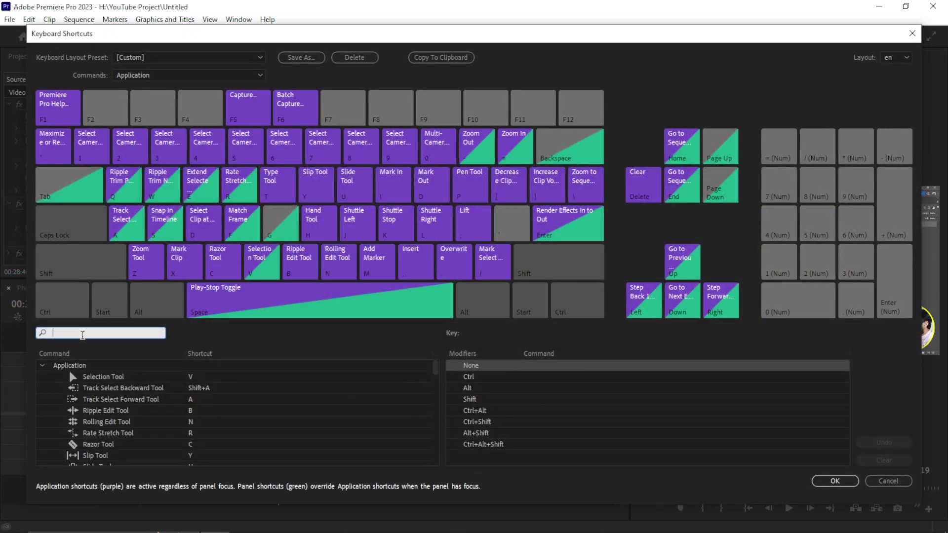
type("add")
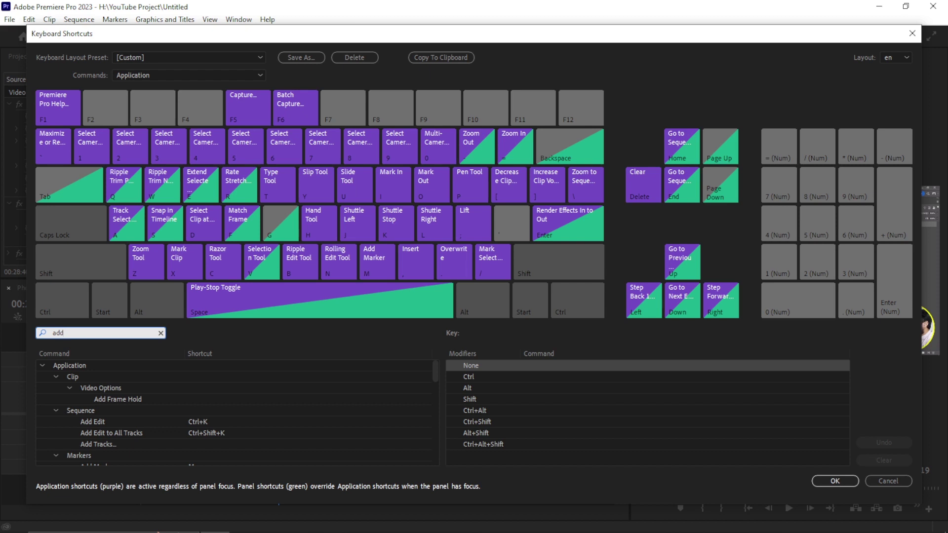
type(" key")
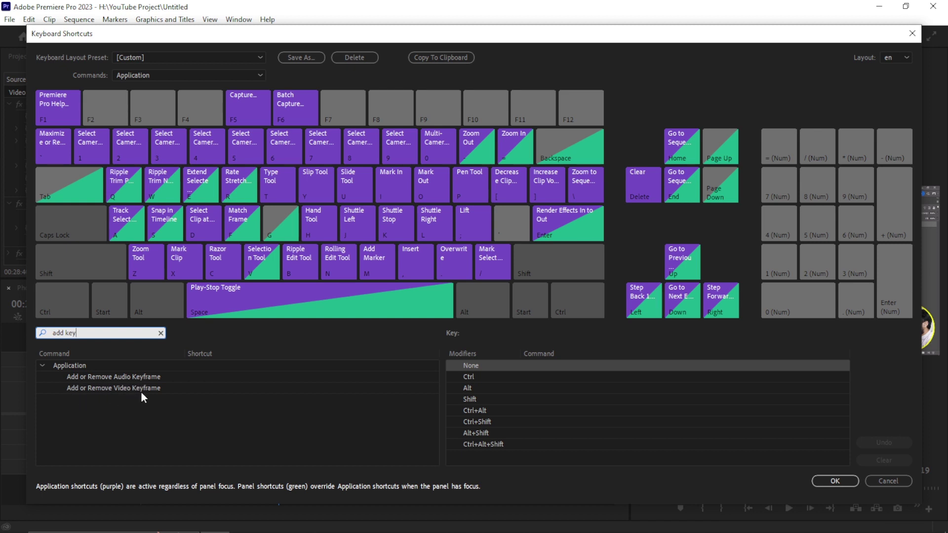
left_click(116, 388)
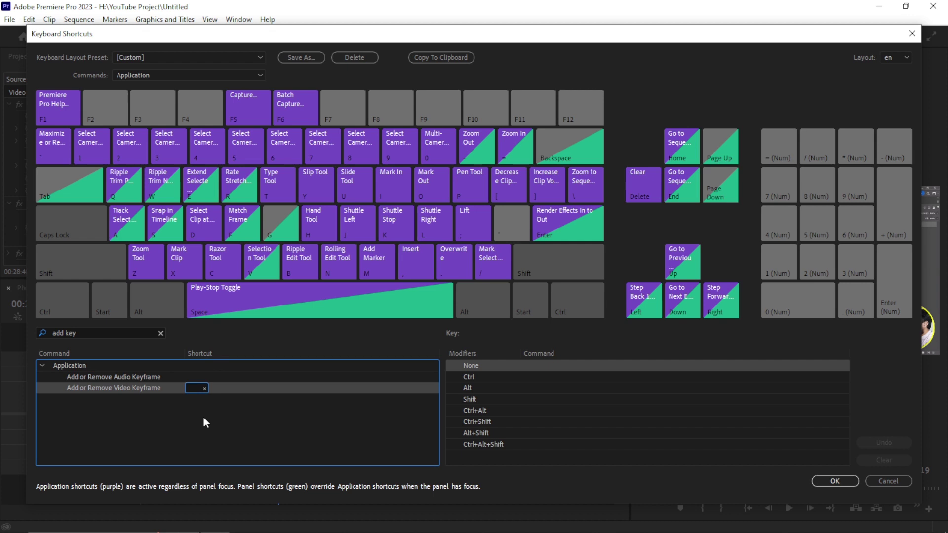
key("alt+k")
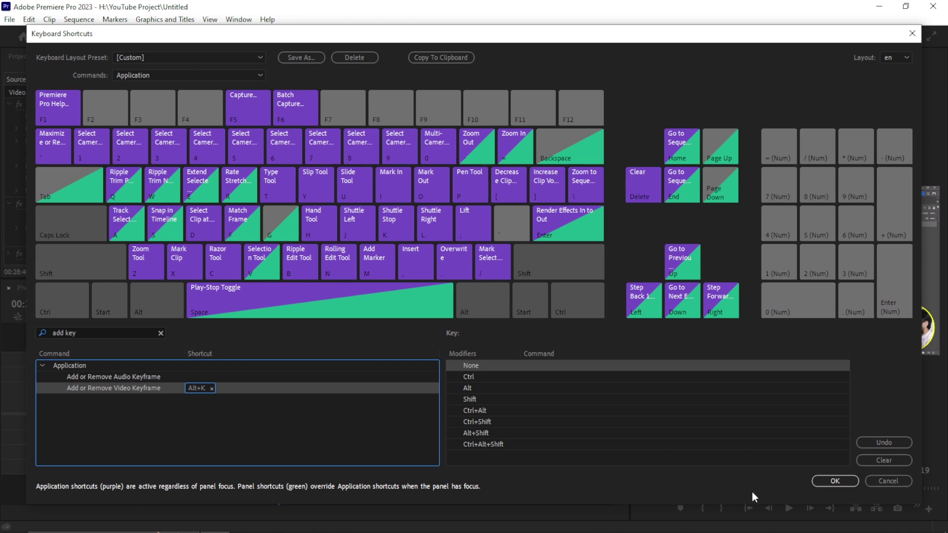
left_click(824, 481)
Add four video keyframes to the orange clip with the new shortcut, the last at 00:33:53:06.
key("space")
left_click(301, 431)
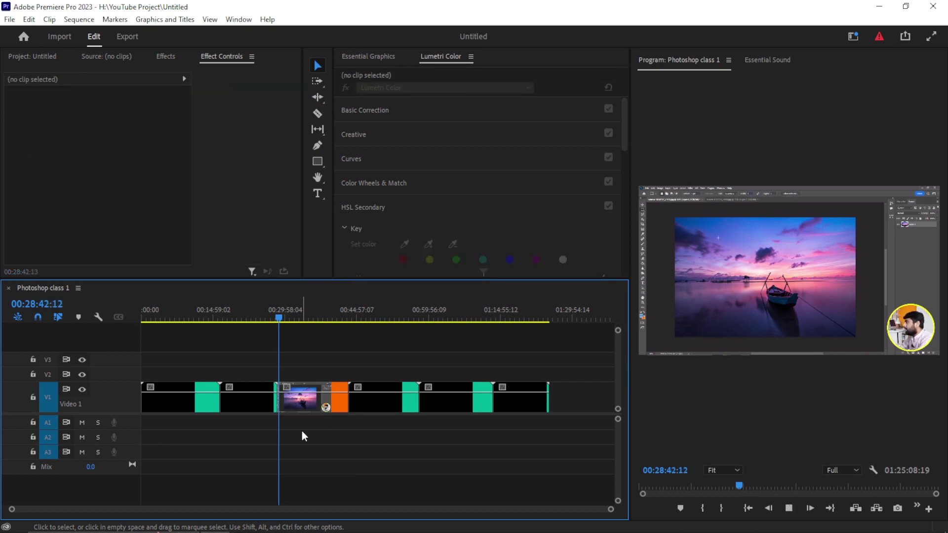
key("=")
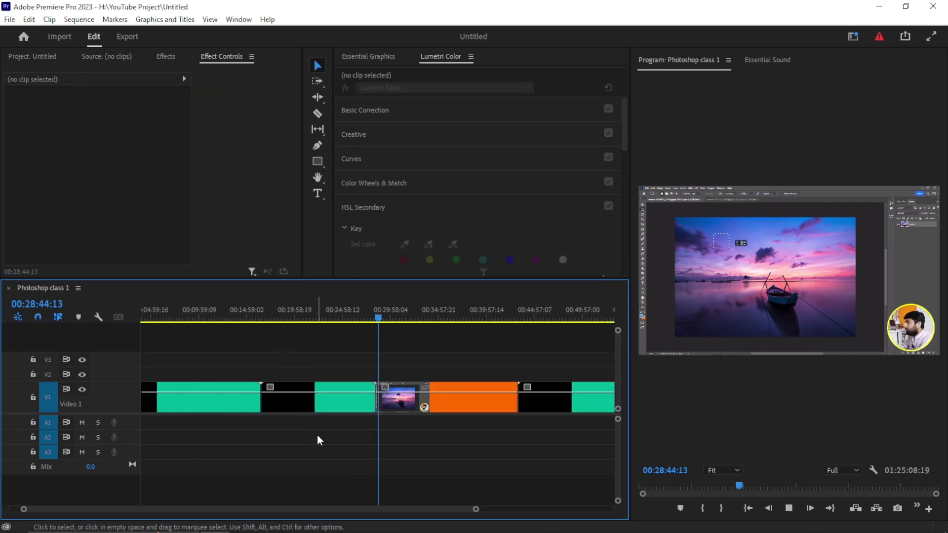
key("space")
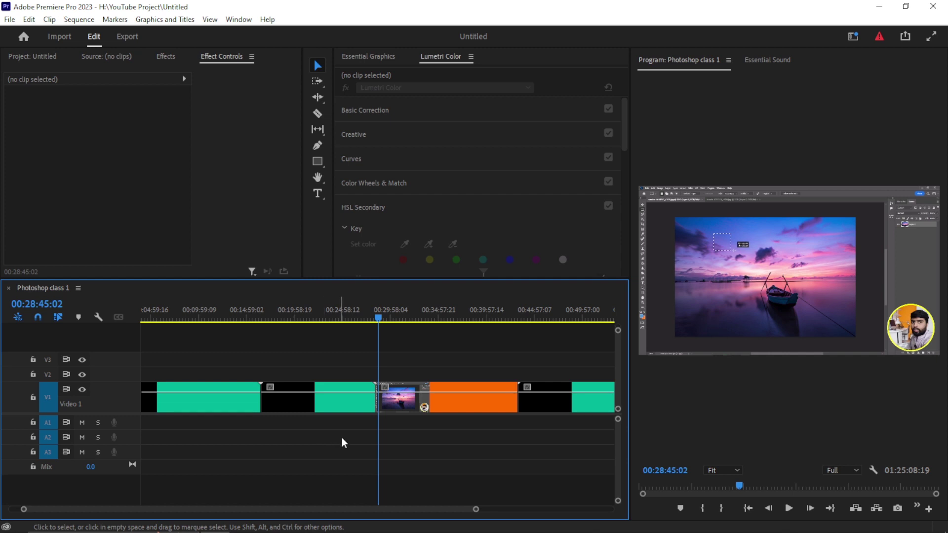
key("space")
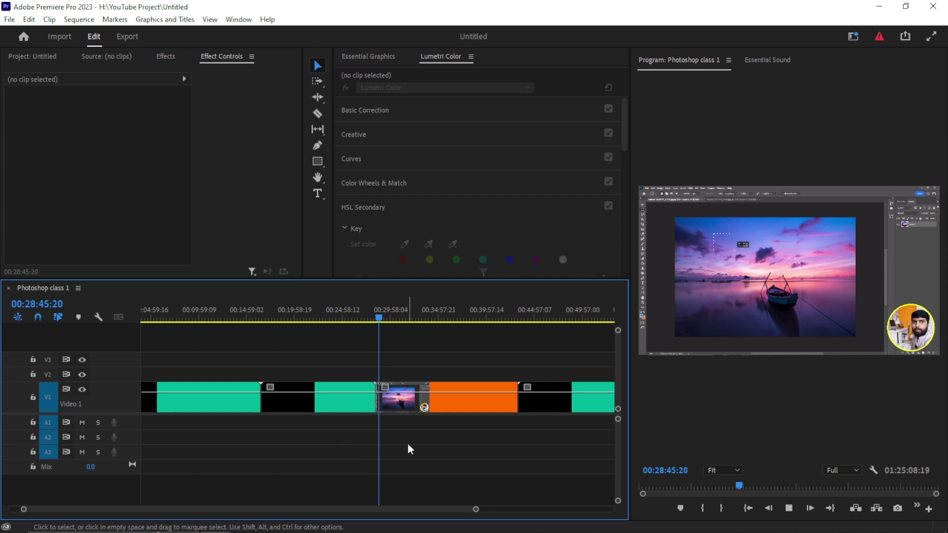
key("alt+k")
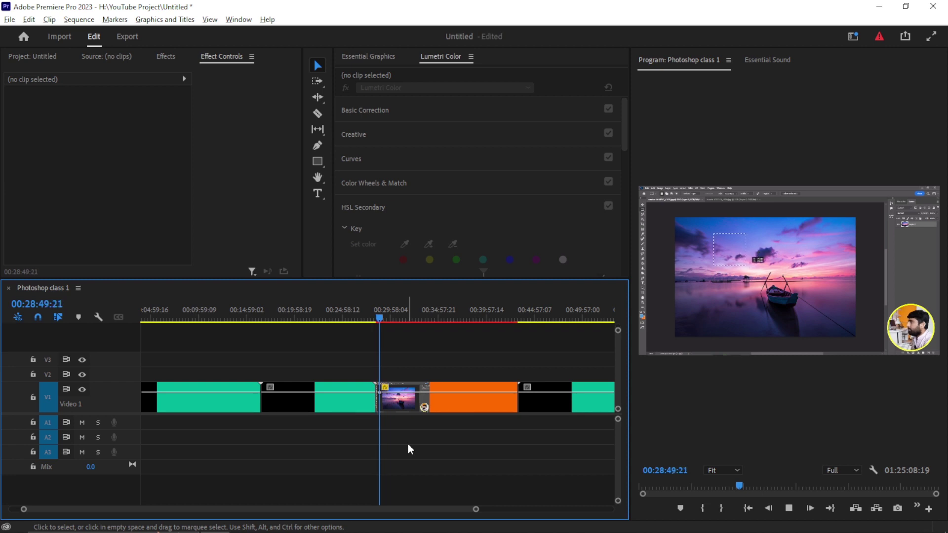
left_click(394, 319)
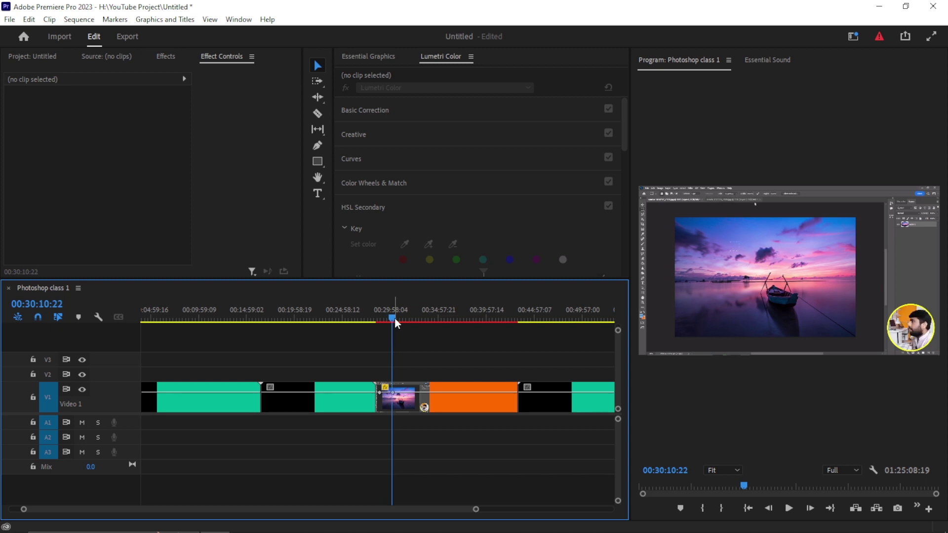
left_click_drag(395, 318, 428, 320)
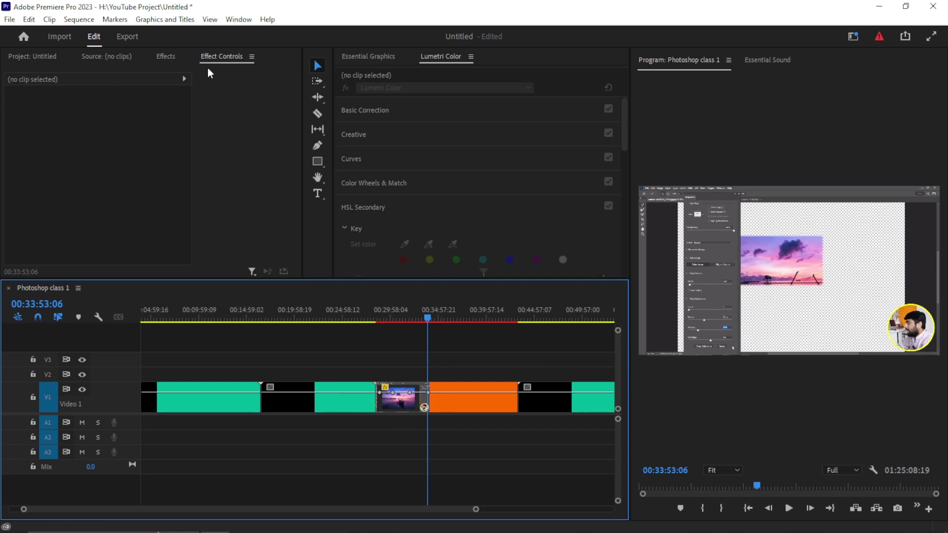
Select the orange clip and undo all the Opacity keyframes added to it.
left_click(467, 405)
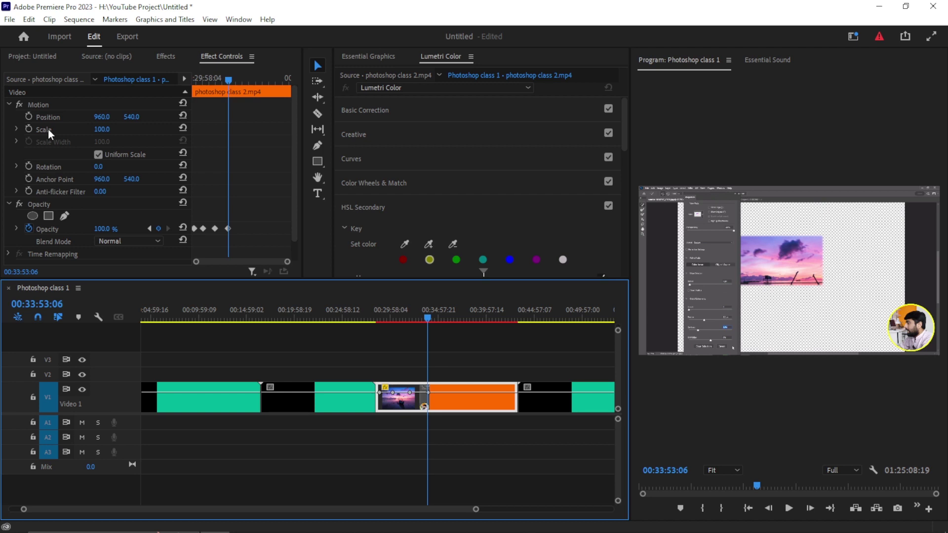
key("ctrl+z")
key("ctrl+z")
key("ctrl+z")
key("ctrl+z")
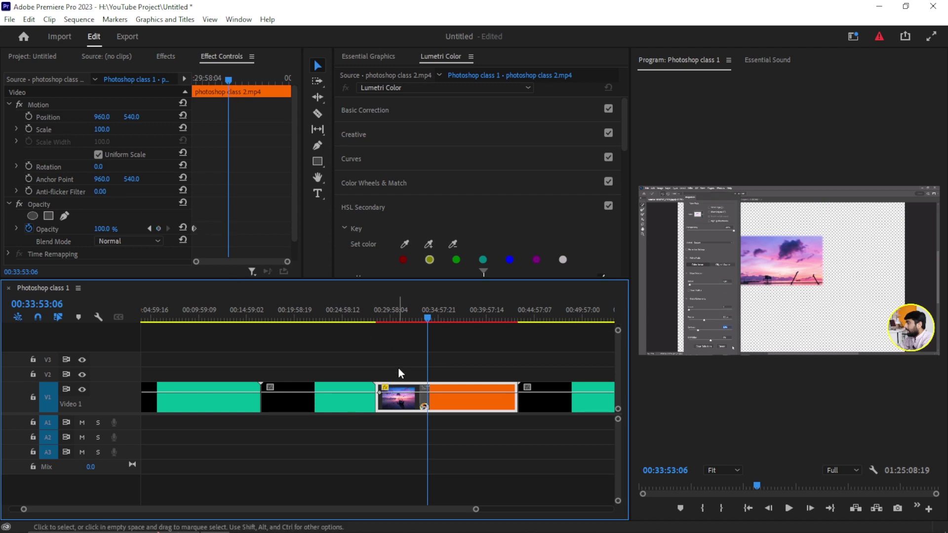
key("ctrl+z")
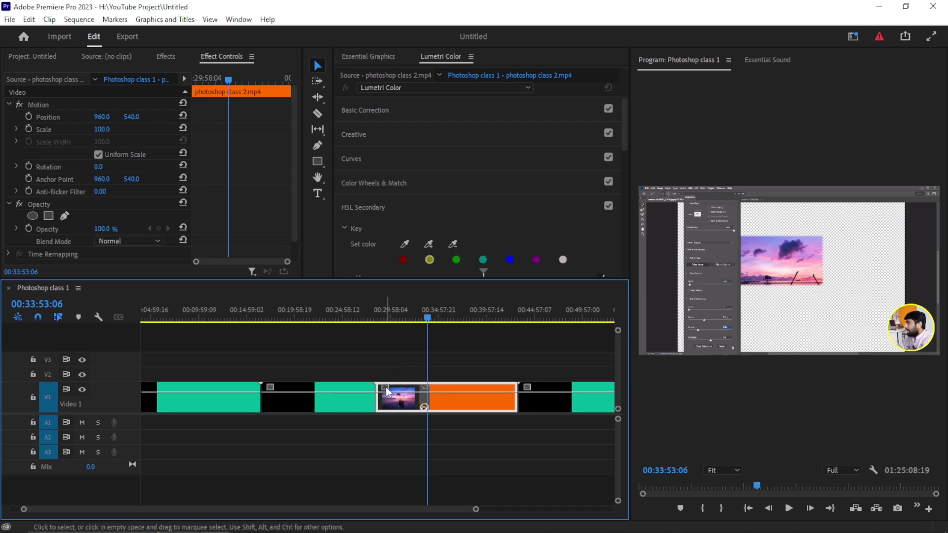
left_click(385, 388)
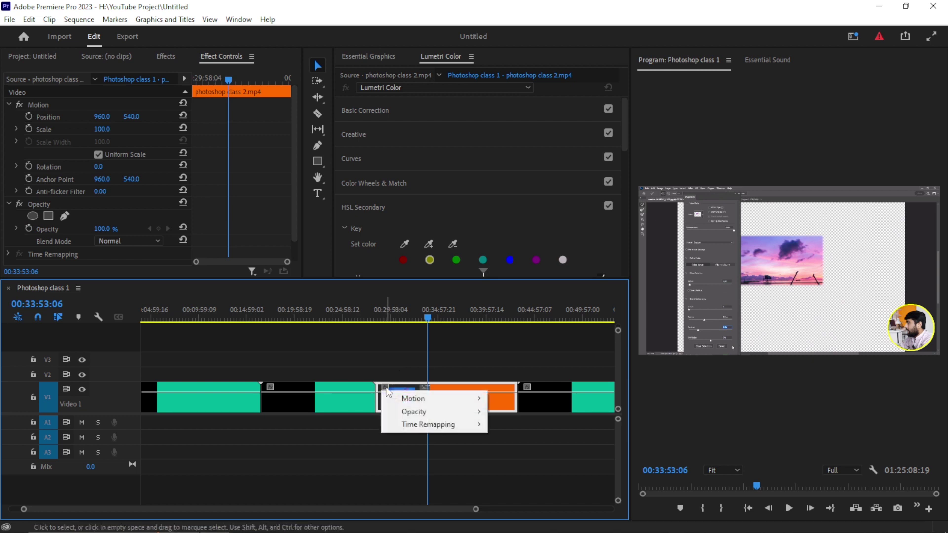
left_click(492, 357)
right_click(472, 400)
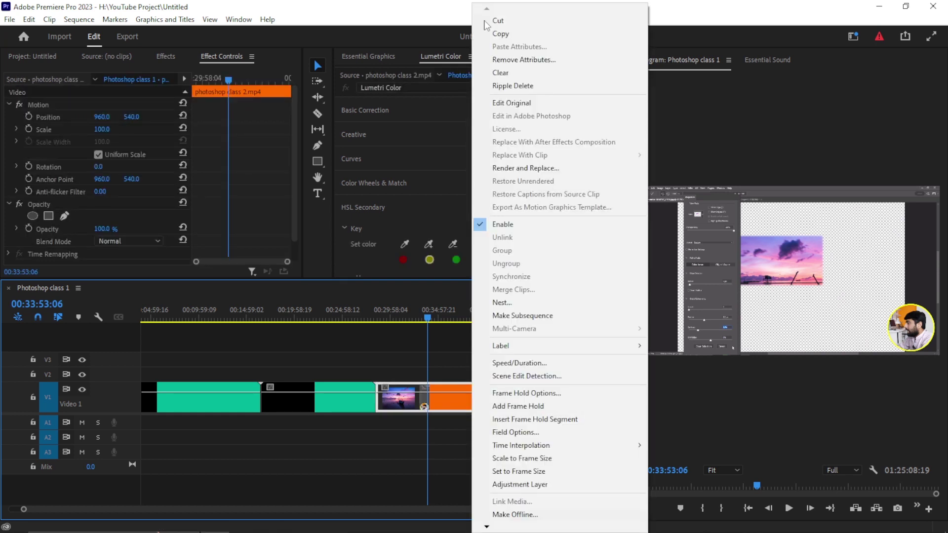
left_click(467, 444)
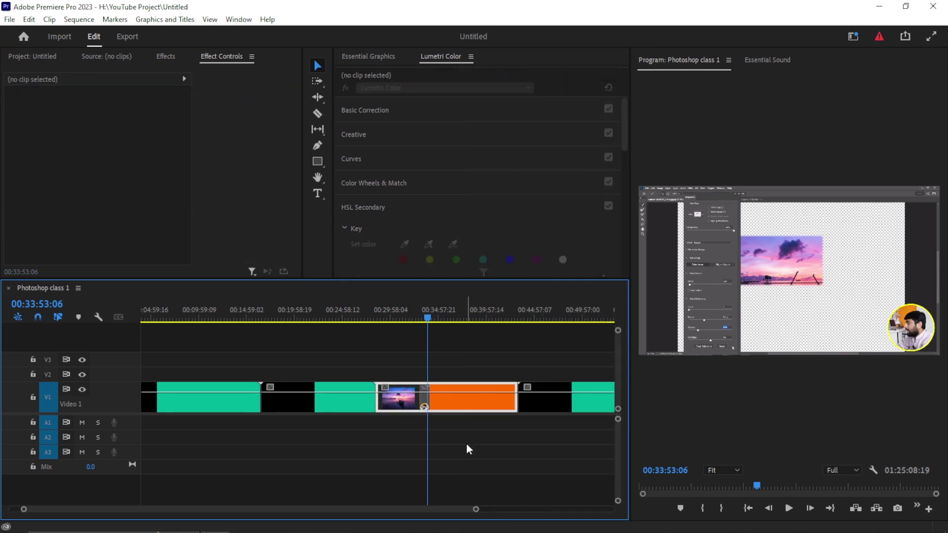
Switch the keyframe display of the orange clip on the timeline to Motion Scale.
right_click(385, 389)
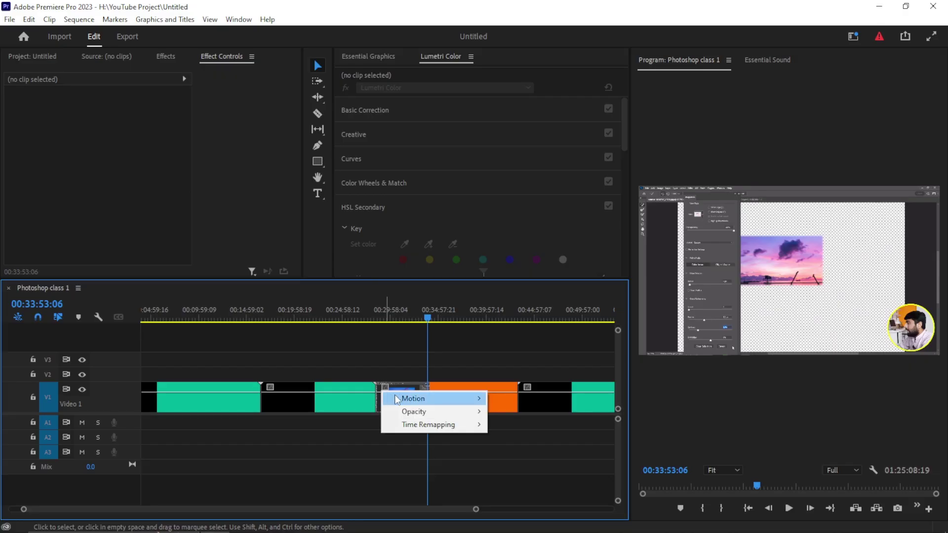
mouse_move(306, 328)
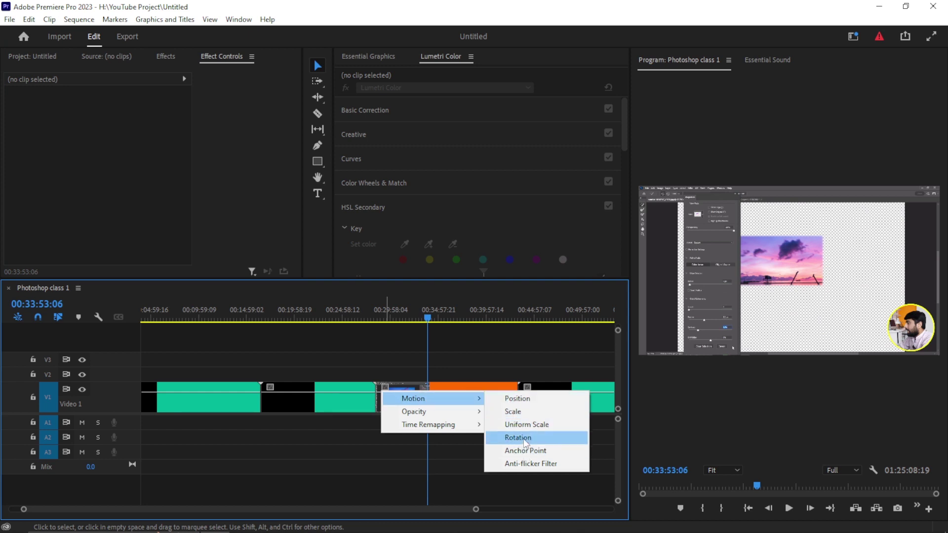
mouse_move(449, 413)
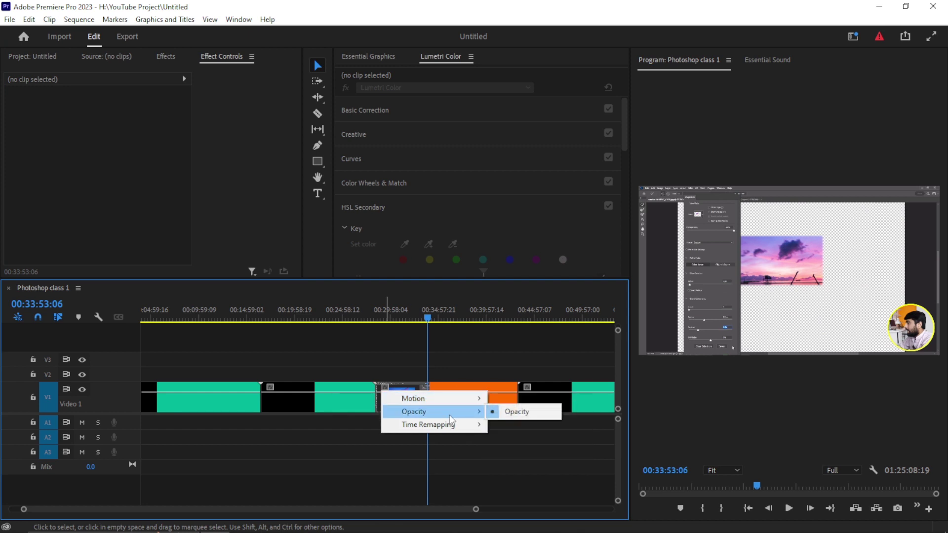
mouse_move(435, 429)
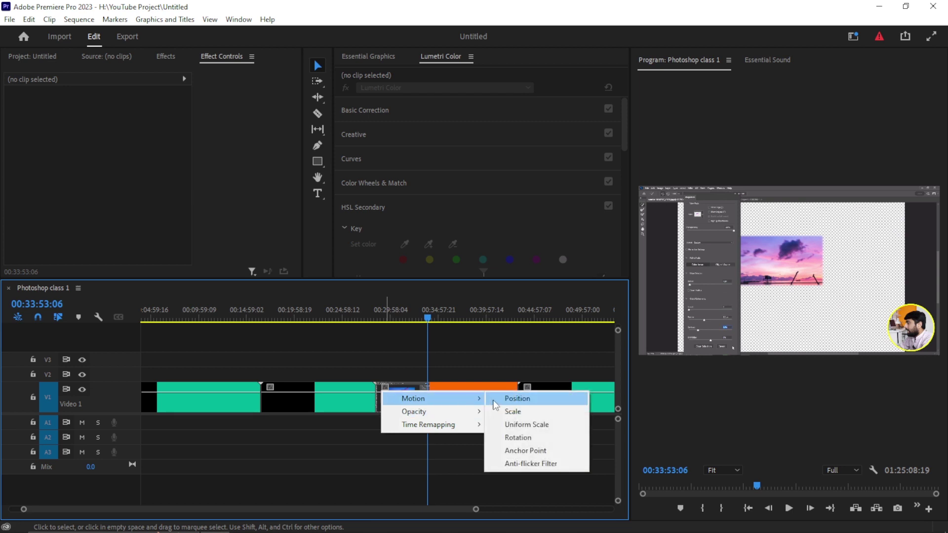
left_click(511, 413)
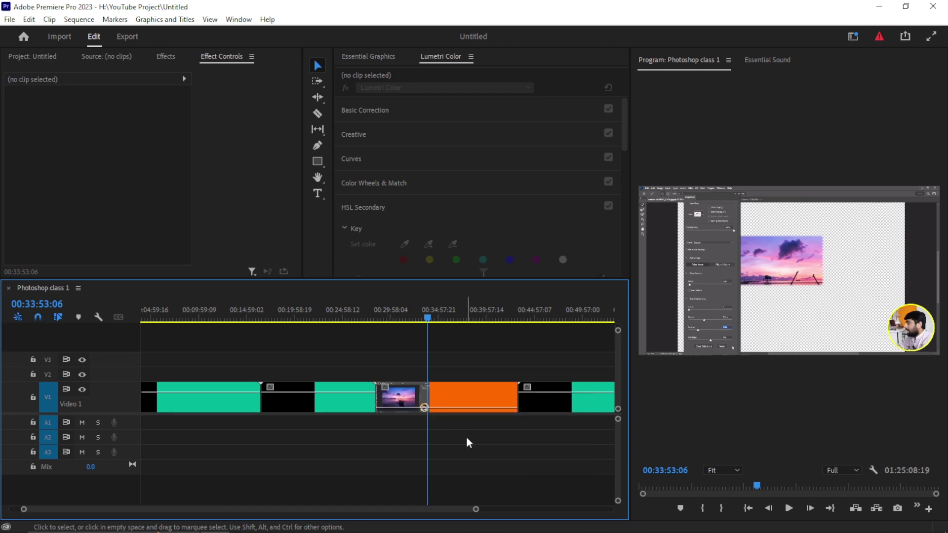
Add Scale keyframes to the orange clip at 00:33:53:06 and 00:34:45:03, raising the second one's scale to about 107.
left_click(446, 396)
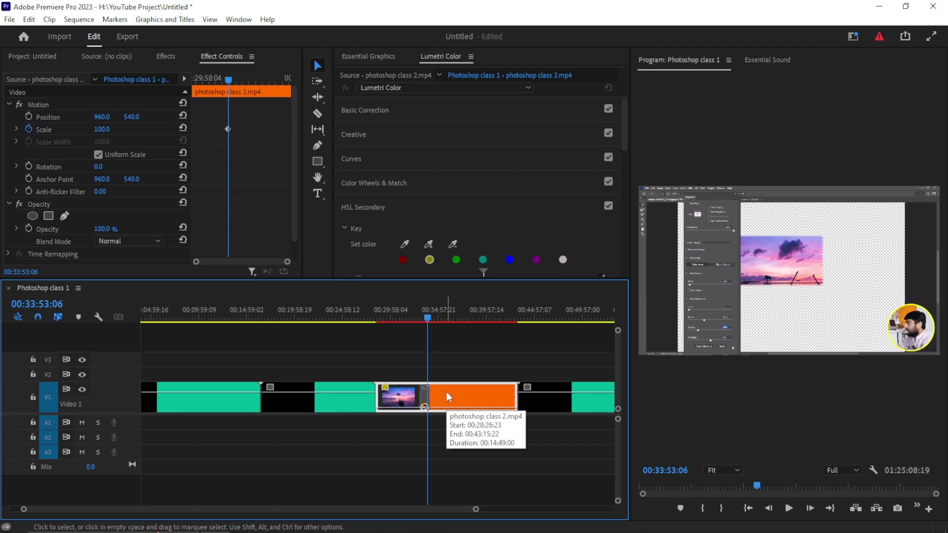
left_click(29, 129)
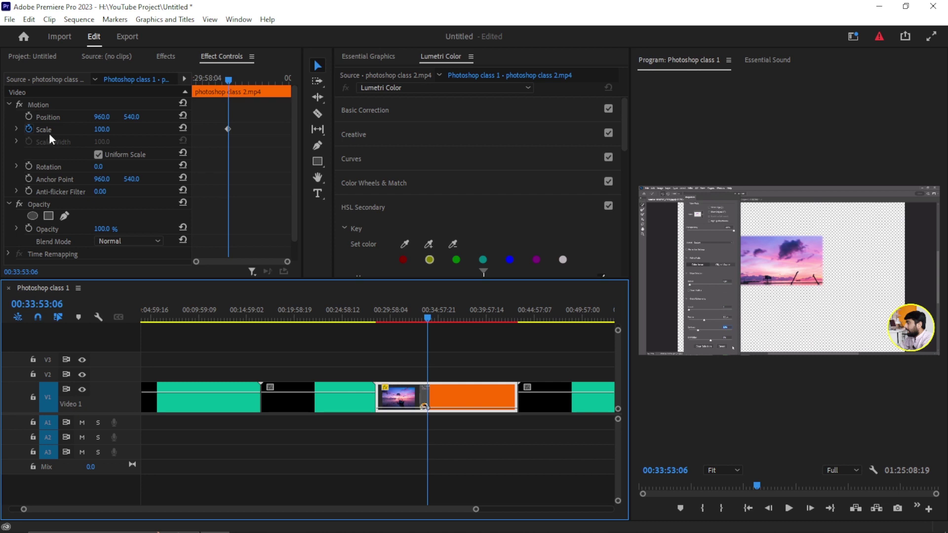
left_click(429, 319)
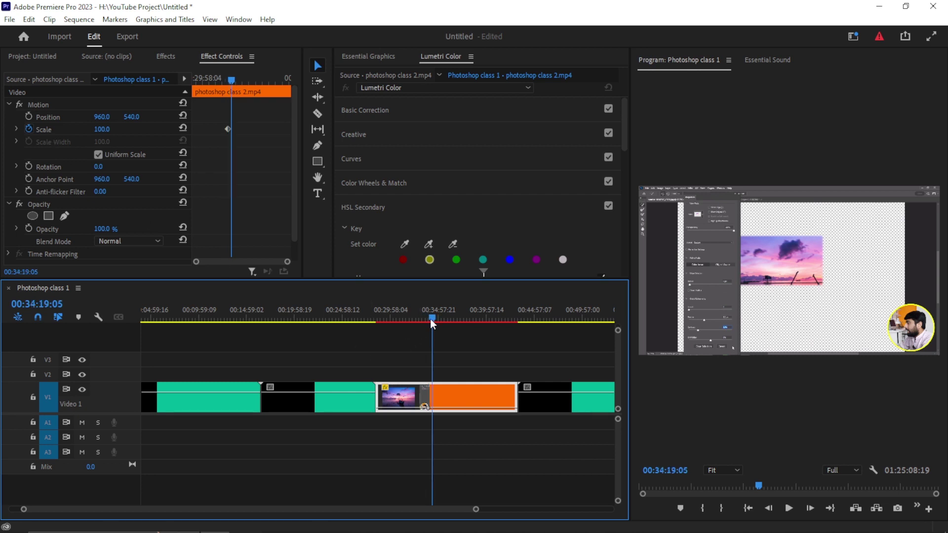
left_click_drag(430, 320, 436, 320)
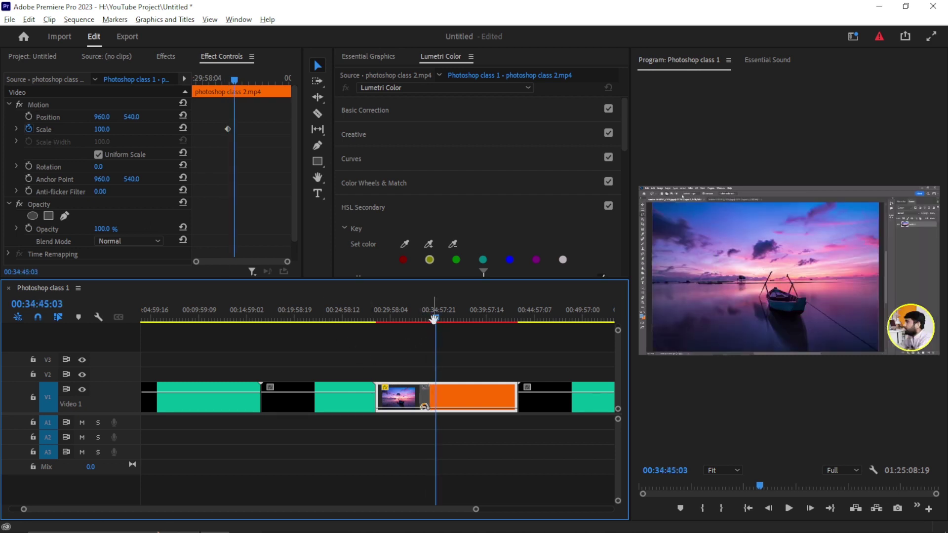
key("k")
left_click_drag(99, 133, 104, 133)
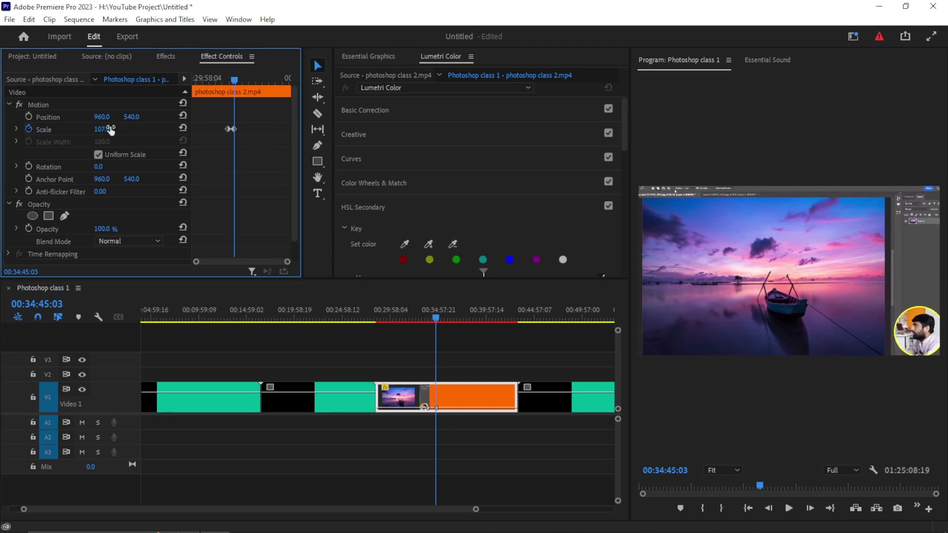
Add a third Scale keyframe to the orange clip at 00:35:44:10 and raise its scale to 124.
left_click_drag(436, 318, 444, 320)
key("k")
left_click_drag(102, 128, 110, 128)
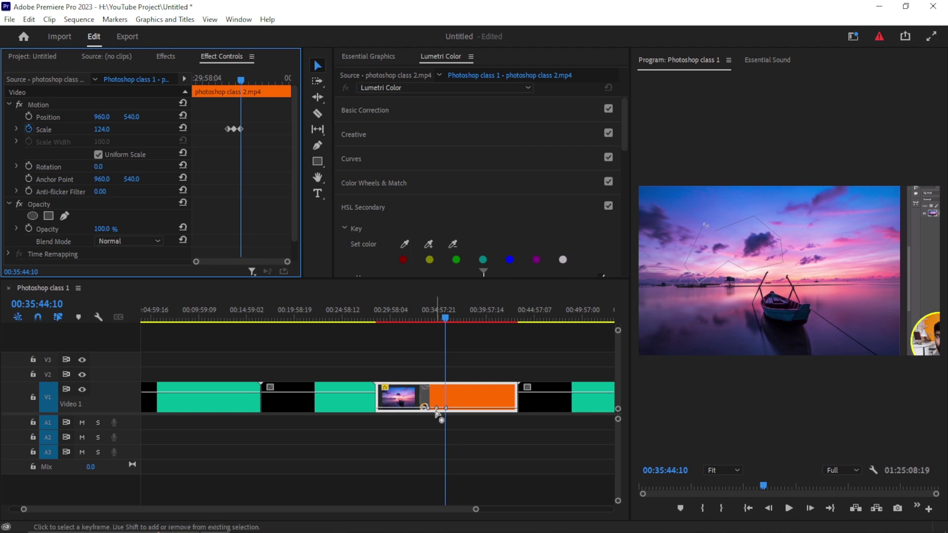
Delete all Scale keyframes of the orange clip and reset its Scale to 100.
left_click(29, 128)
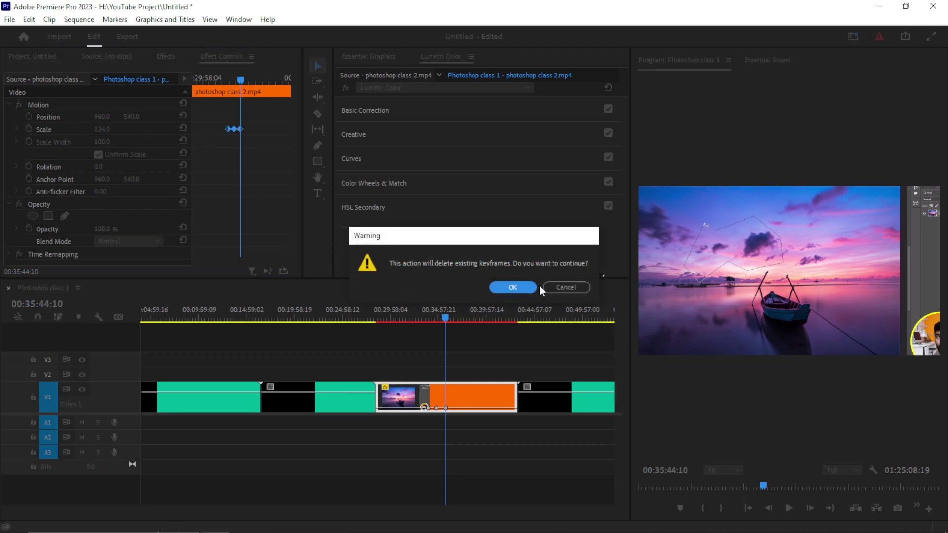
left_click(557, 286)
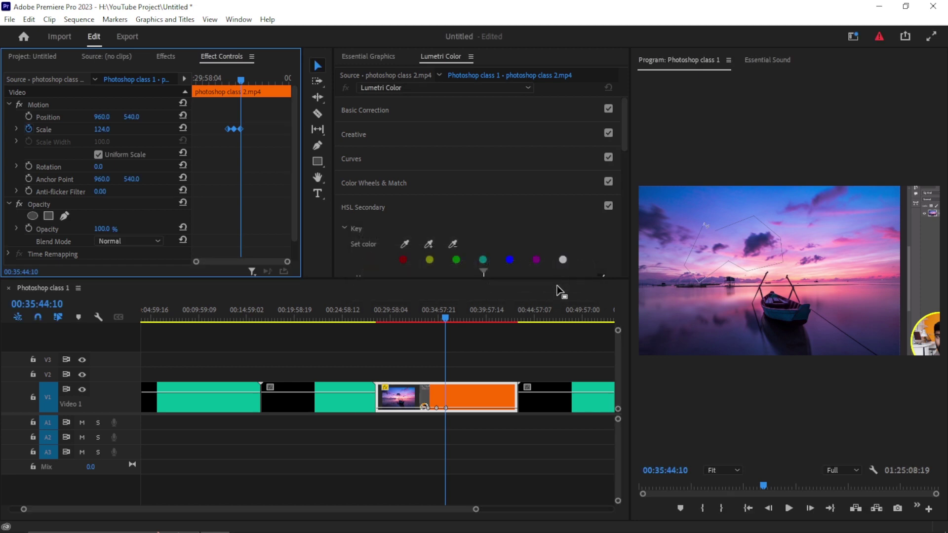
left_click(28, 129)
left_click(509, 287)
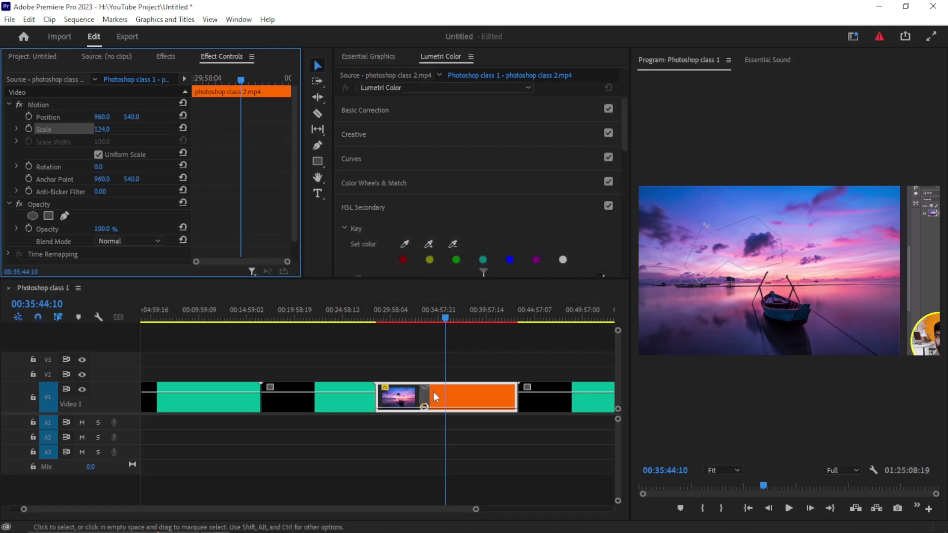
left_click(419, 392)
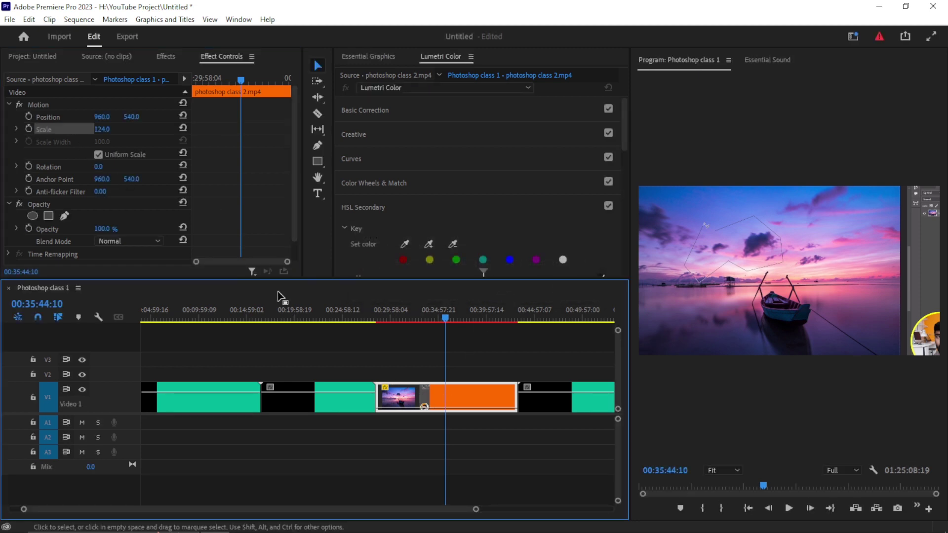
left_click(183, 128)
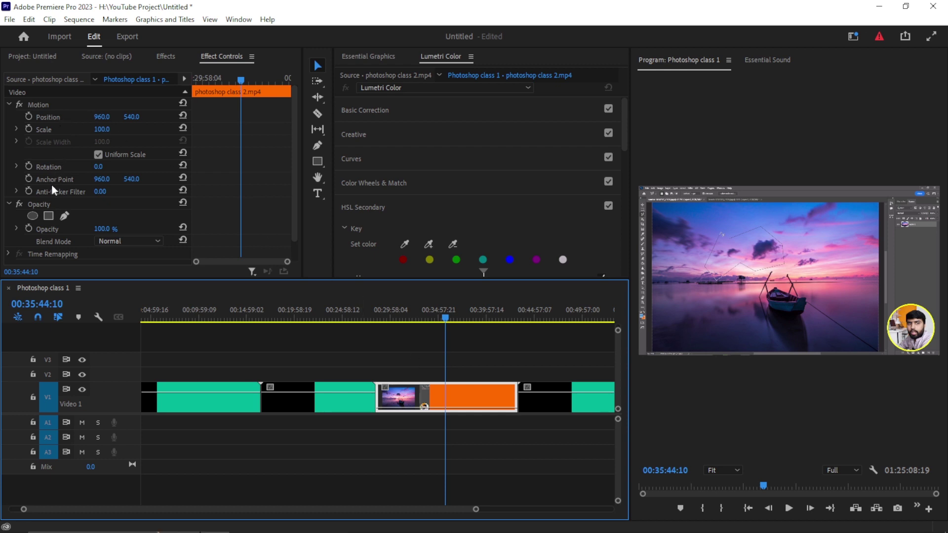
Save the project and add Opacity keyframes to the orange clip at 00:33:38:10 and 00:35:18:12.
key("Up")
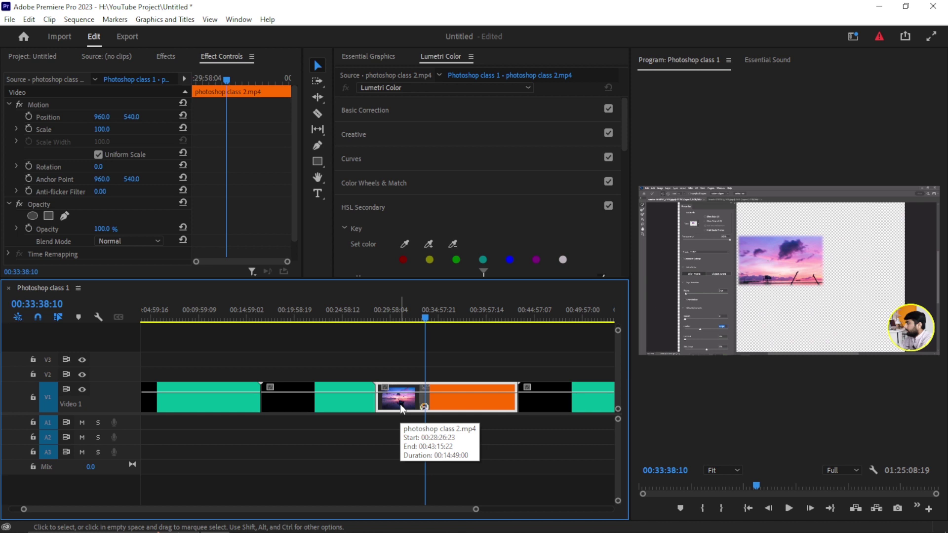
key("ctrl+s")
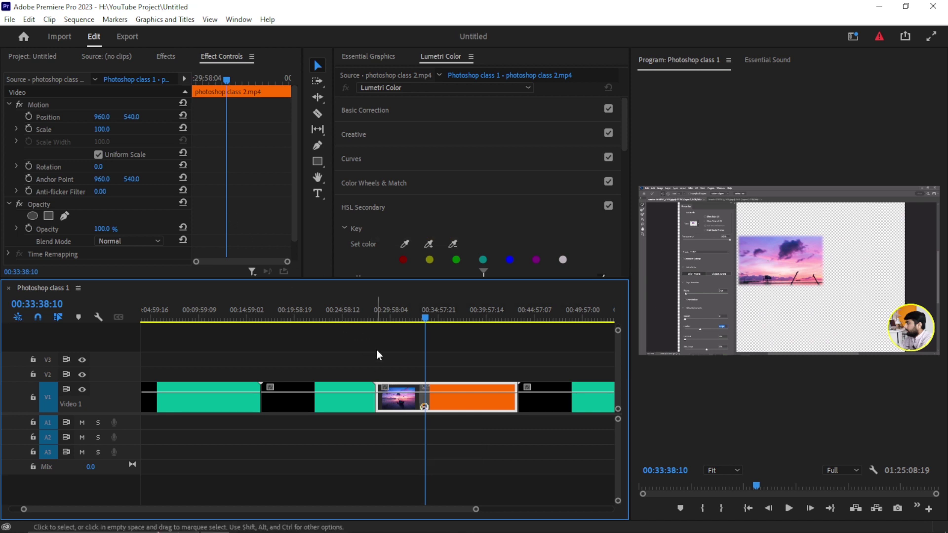
left_click(438, 319)
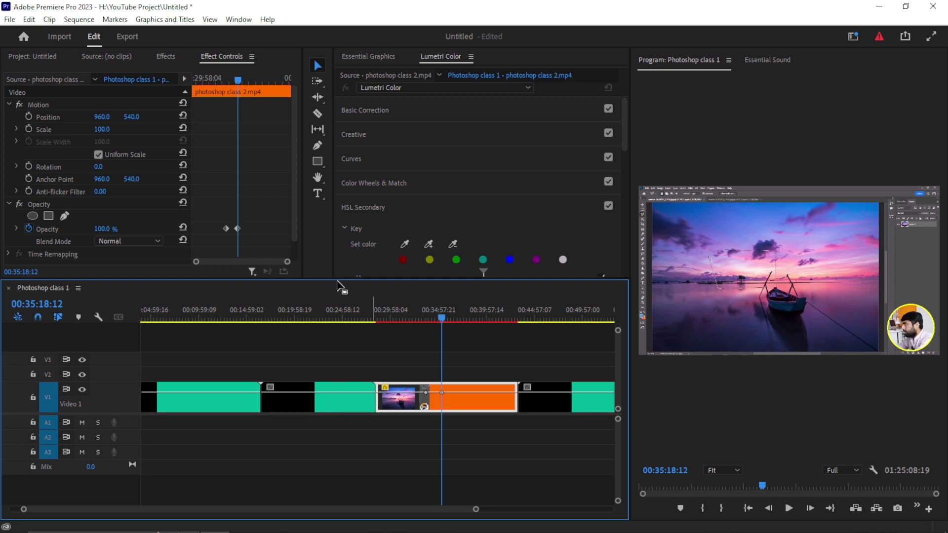
Check the interpolation options of the second Opacity keyframe and look up the "ease in" commands in the keyboard shortcuts.
right_click(237, 229)
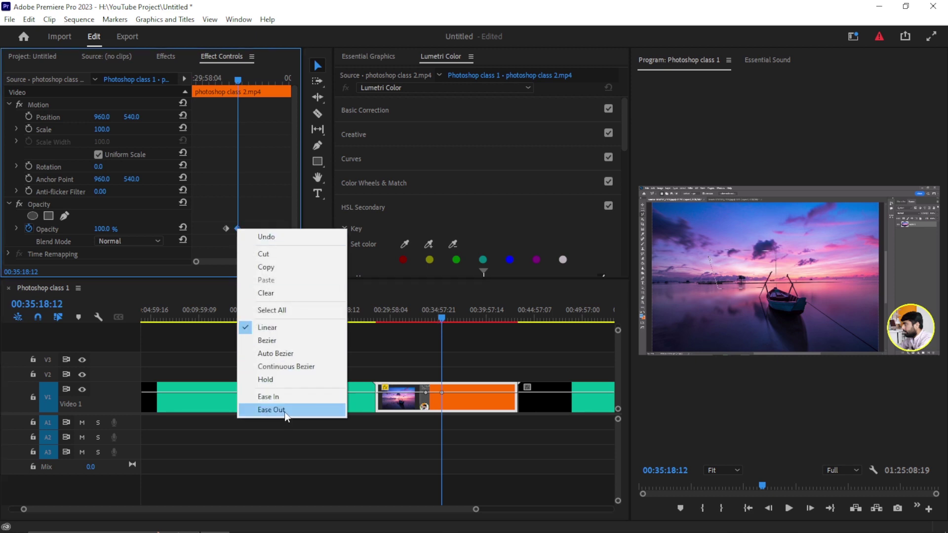
left_click(294, 436)
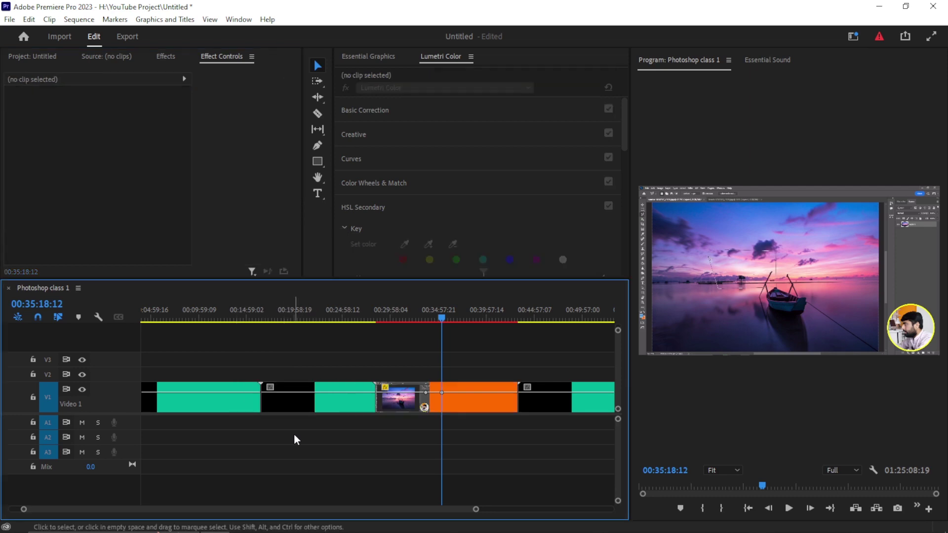
key("ctrl+alt+k")
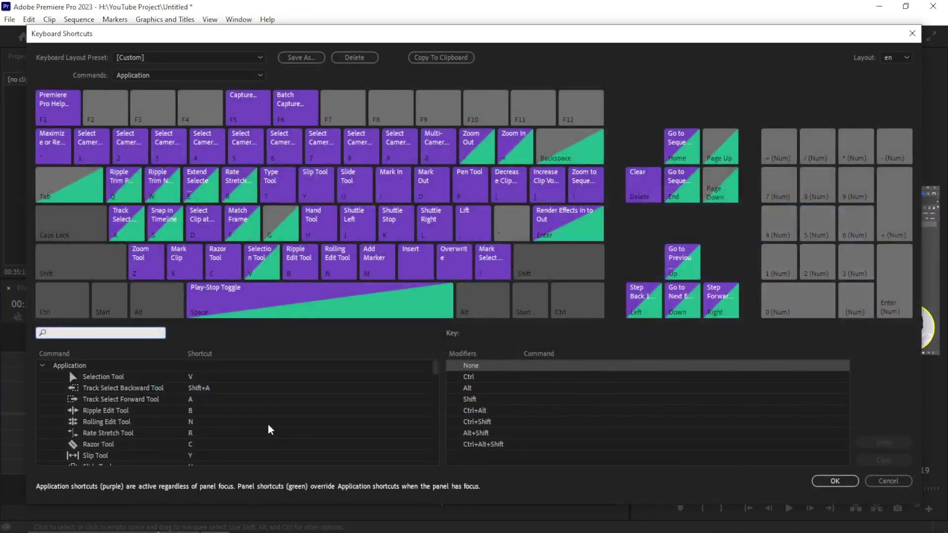
type("ease in")
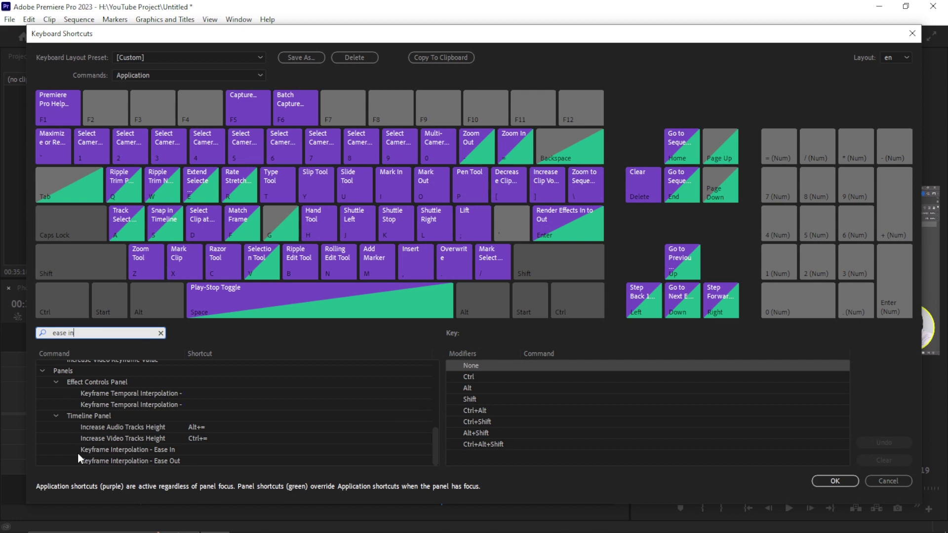
left_click(159, 450)
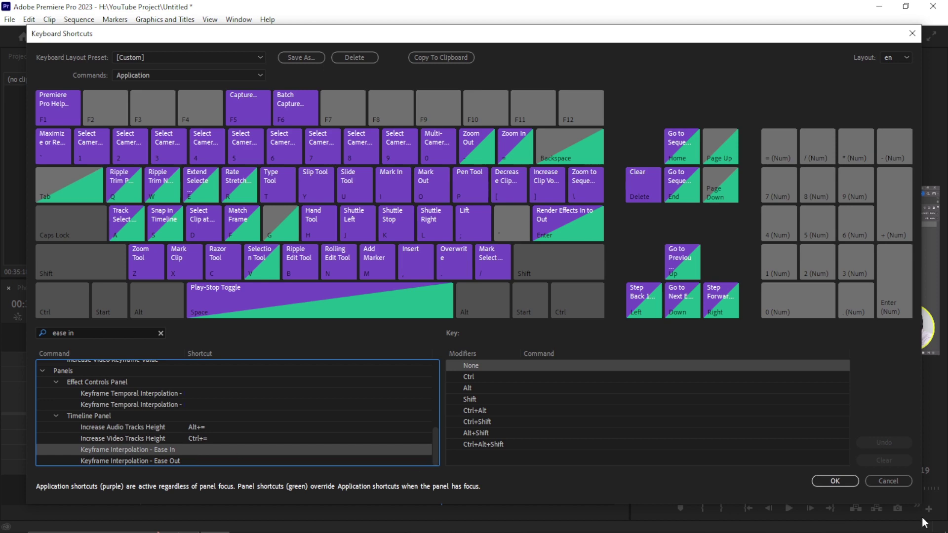
left_click(891, 482)
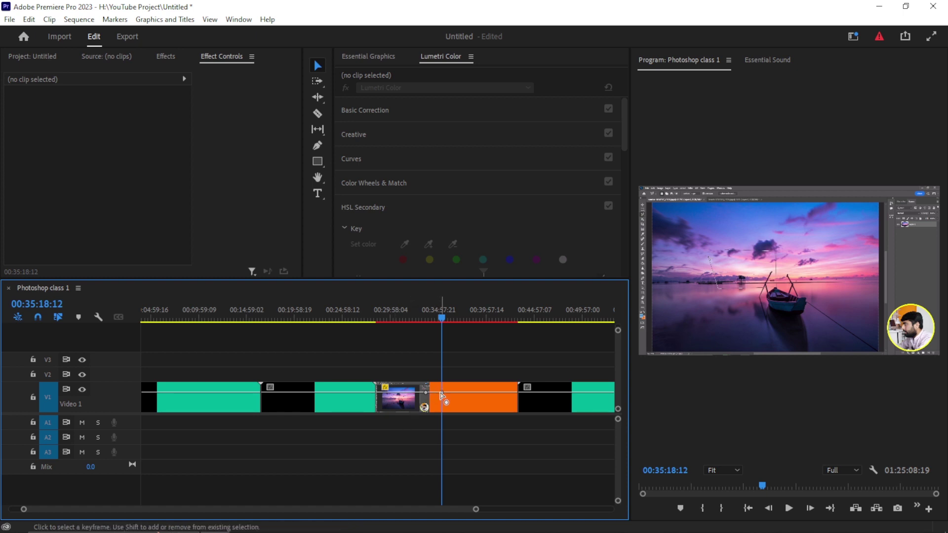
Move the orange clip's second Opacity keyframe slightly earlier, lower it to about 80.8 % opacity, and save the project.
left_click_drag(441, 393, 439, 398)
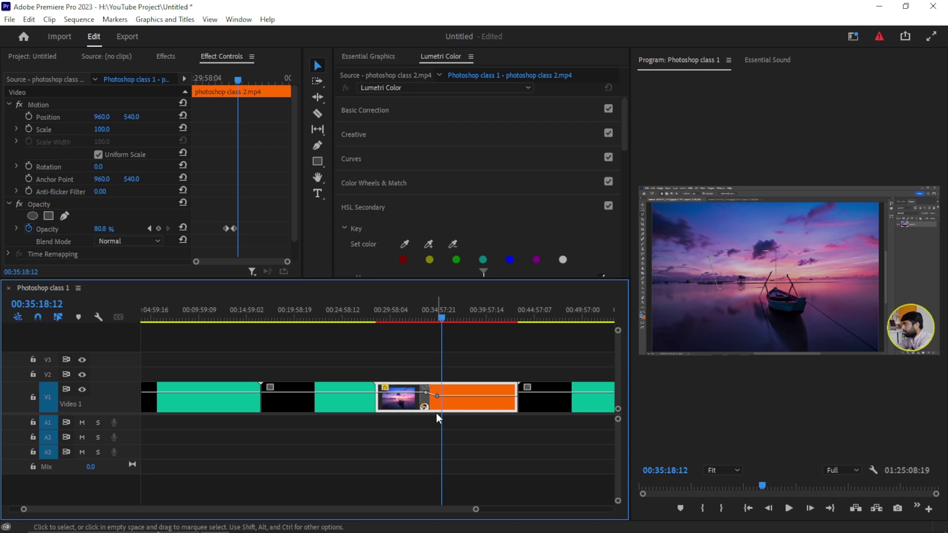
key("ctrl+s")
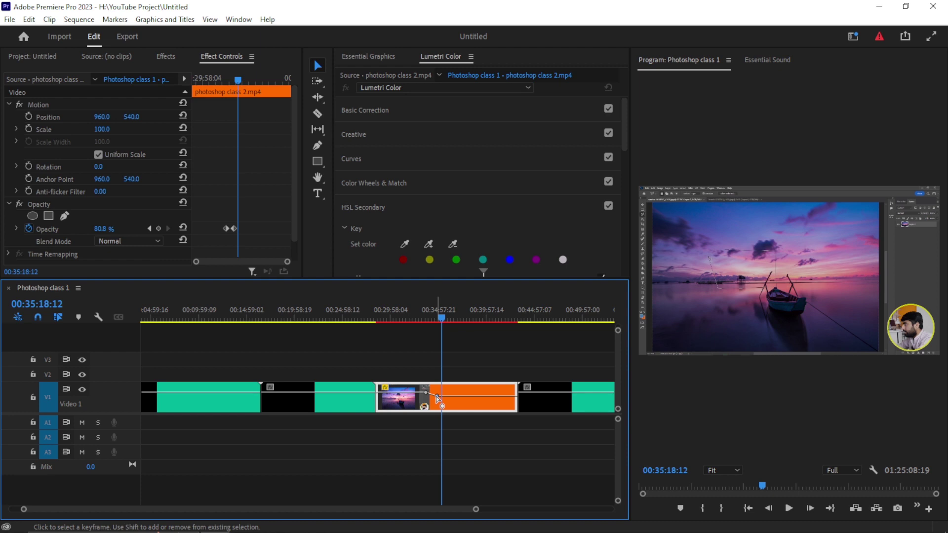
mouse_move(437, 398)
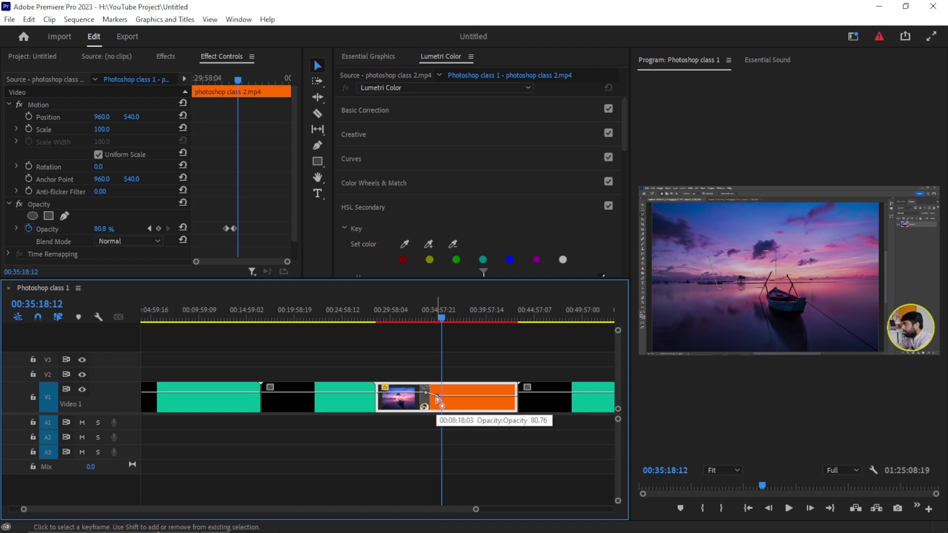